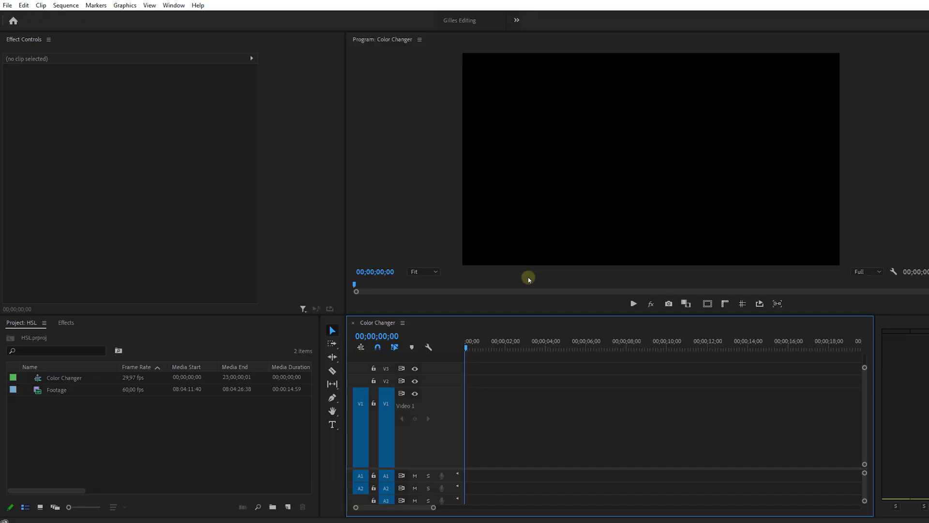
Insert the Footage clip into the Color Changer sequence with the comma shortcut, then open the Window menu.
key("comma")
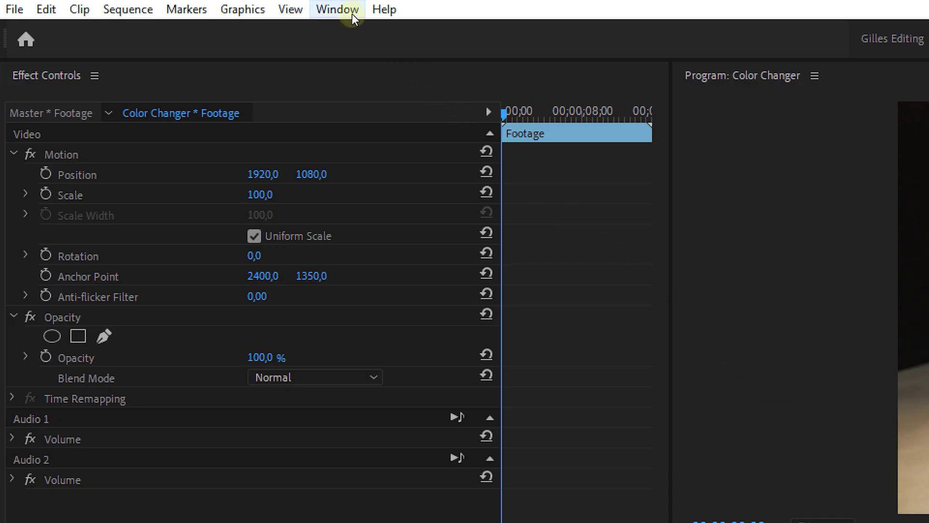
left_click(180, 6)
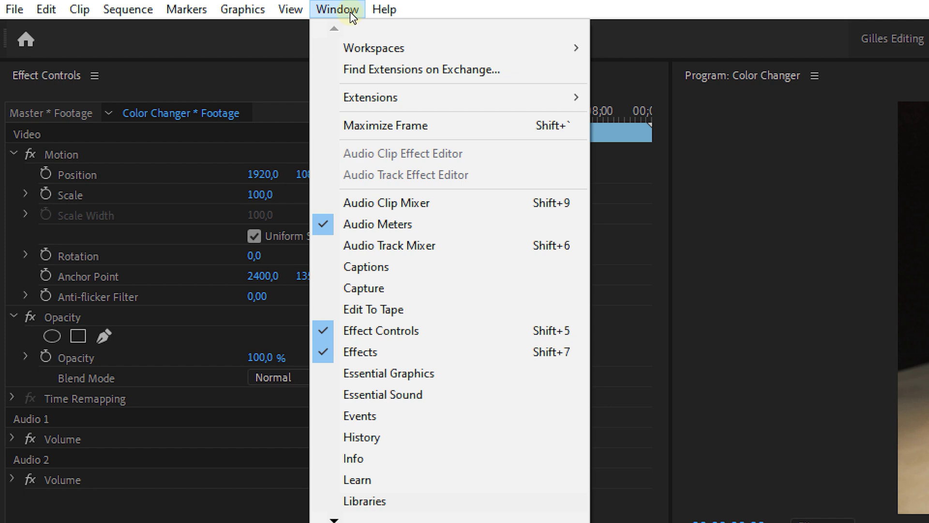
Open Lumetri Color, expand HSL Secondary, and sample the man's blue shirt with the eyedropper.
mouse_move(335, 519)
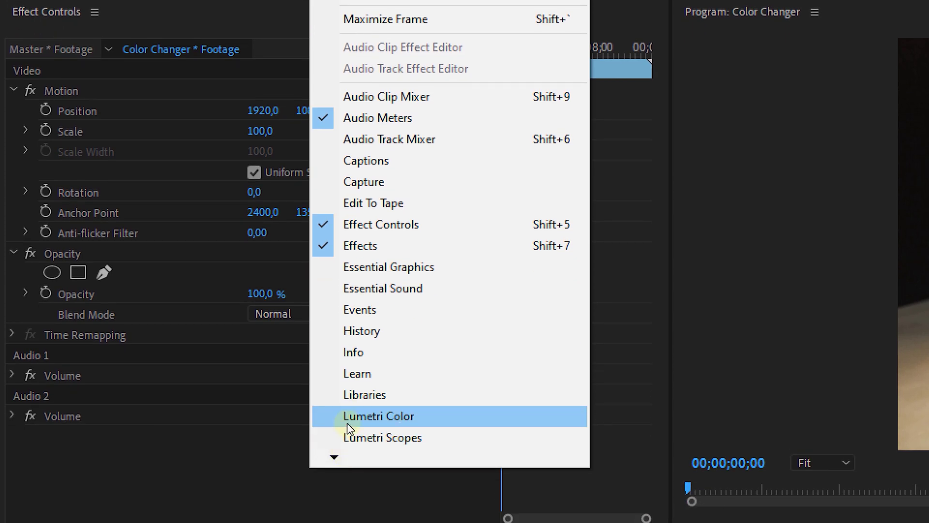
left_click(347, 421)
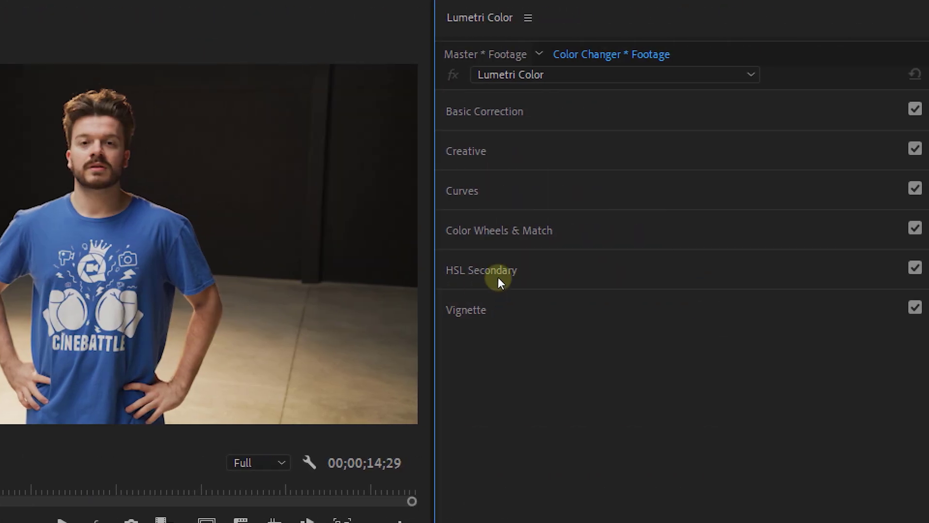
left_click(553, 265)
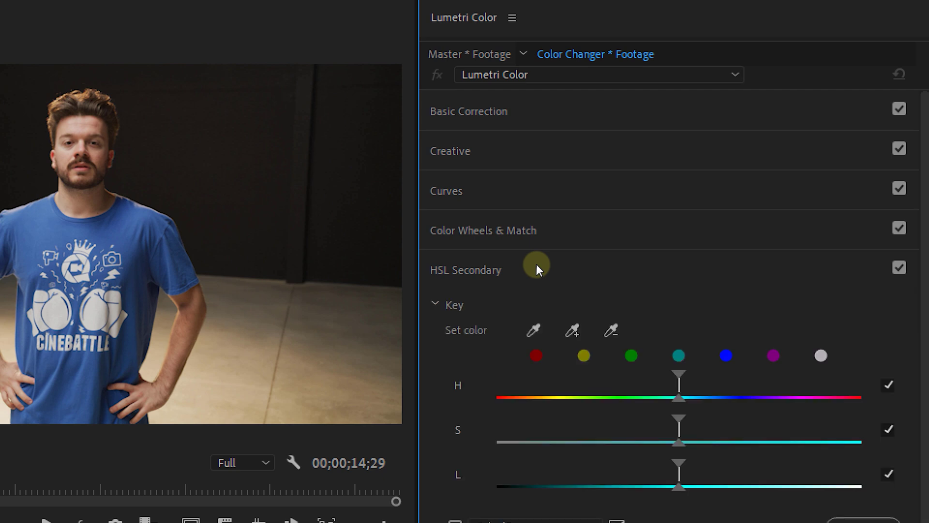
left_click(574, 330)
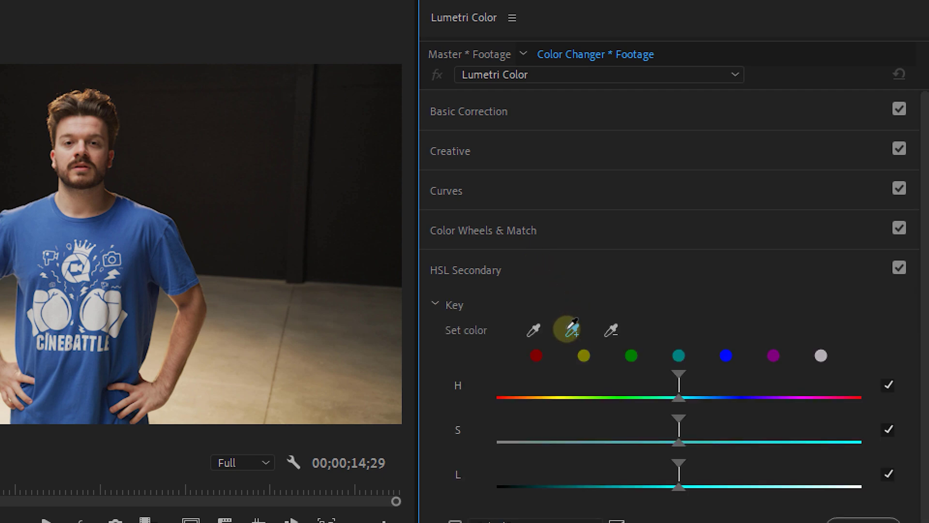
left_click(117, 224)
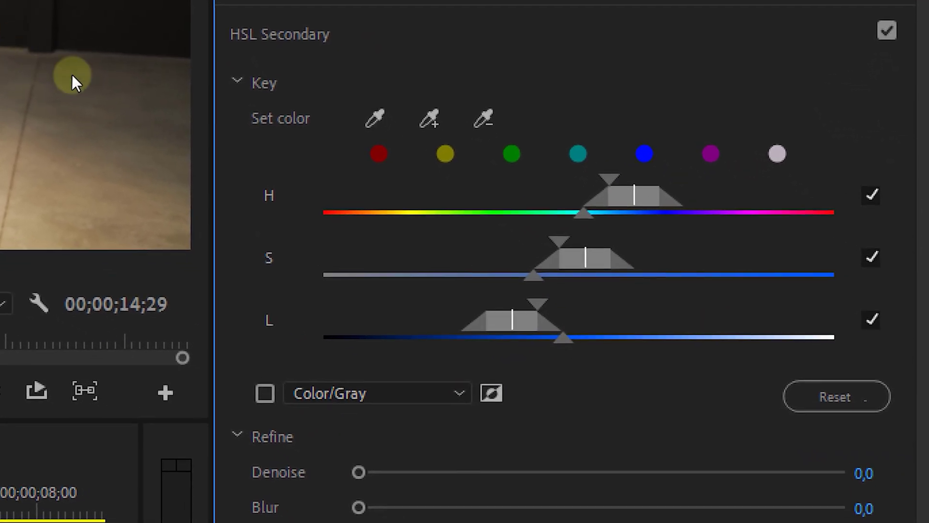
Preview the Color/Gray mask, widen the hue, saturation and lightness ranges, and set Blur to 4.2.
left_click(264, 393)
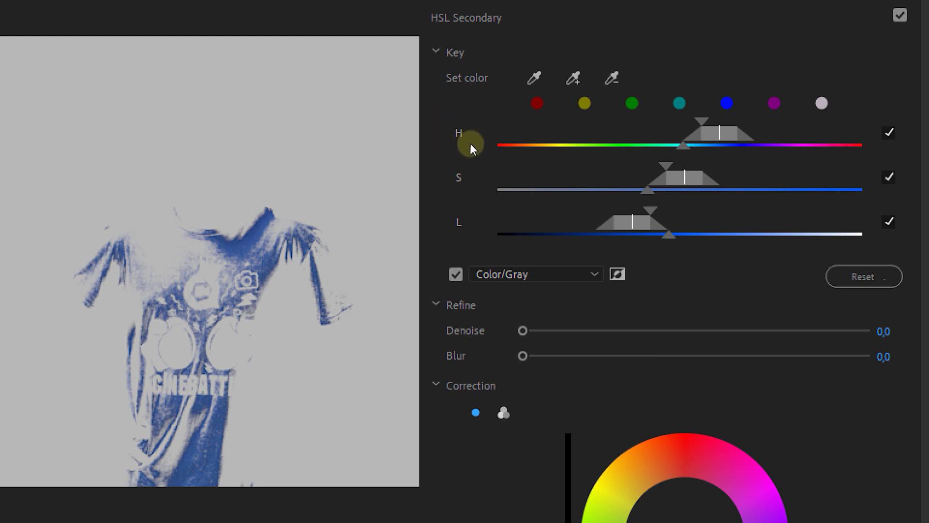
mouse_move(700, 124)
left_mouse_down()
mouse_move(676, 121)
mouse_move(692, 121)
mouse_move(658, 145)
mouse_move(712, 132)
mouse_move(699, 132)
left_mouse_up()
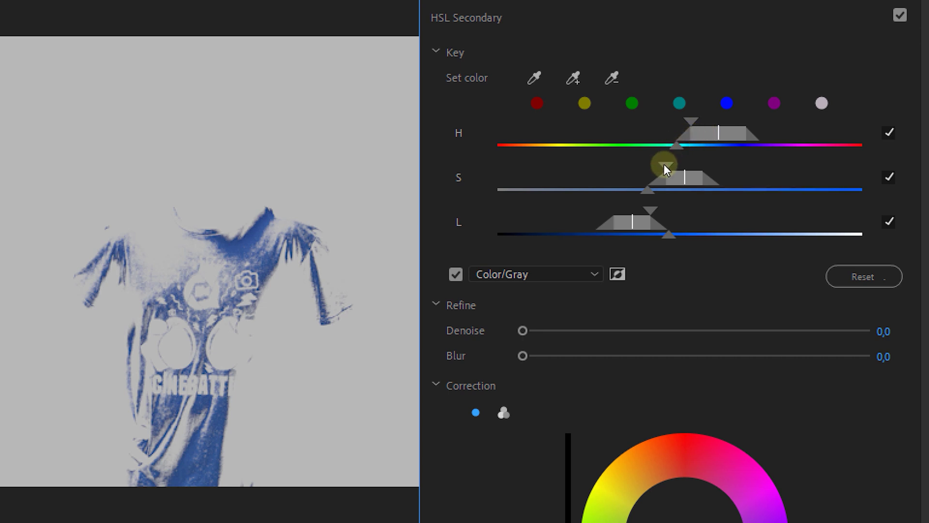
left_click_drag(664, 163, 475, 157)
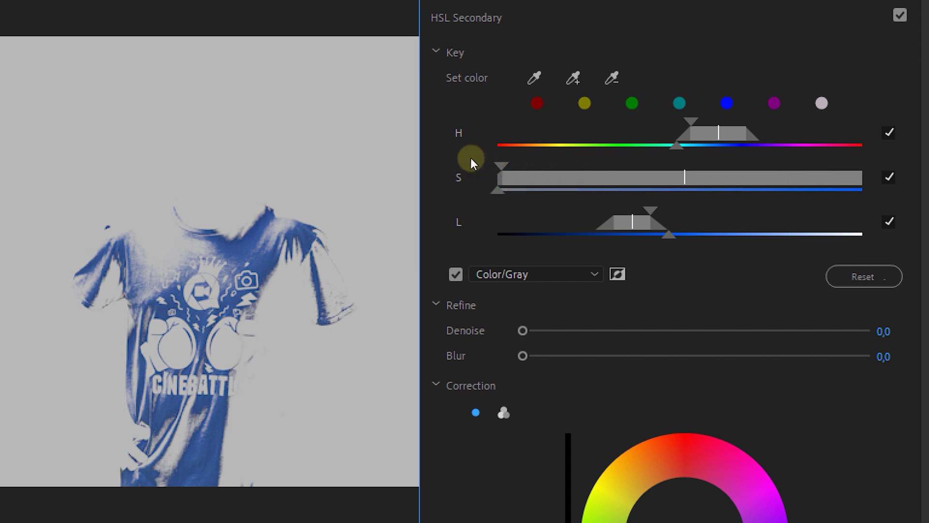
left_click_drag(652, 210, 755, 212)
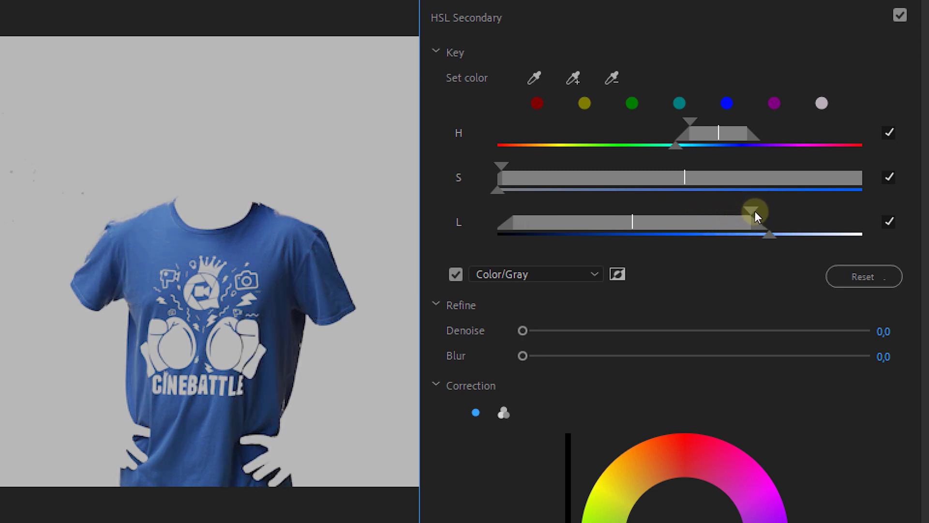
left_click_drag(707, 220, 729, 213)
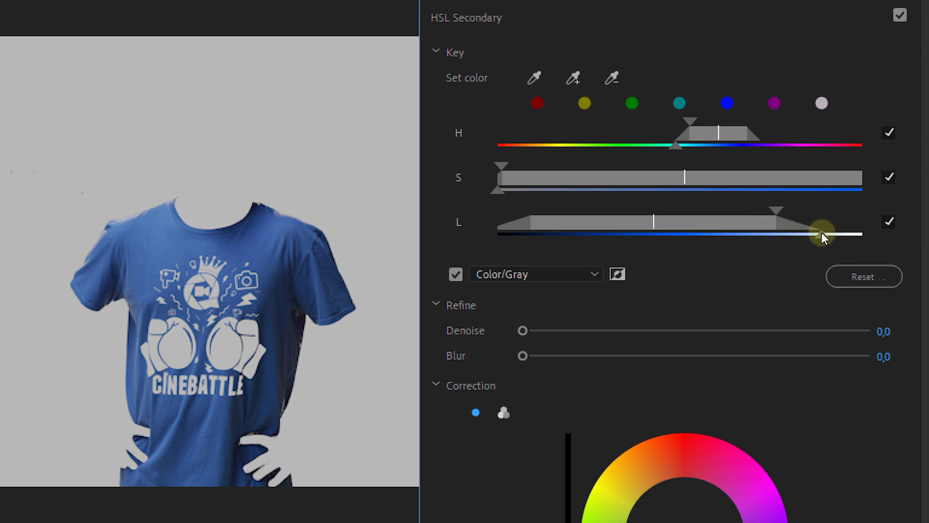
mouse_move(787, 209)
left_mouse_down()
mouse_move(747, 214)
mouse_move(828, 209)
mouse_move(796, 219)
left_mouse_up()
left_click_drag(524, 357, 570, 353)
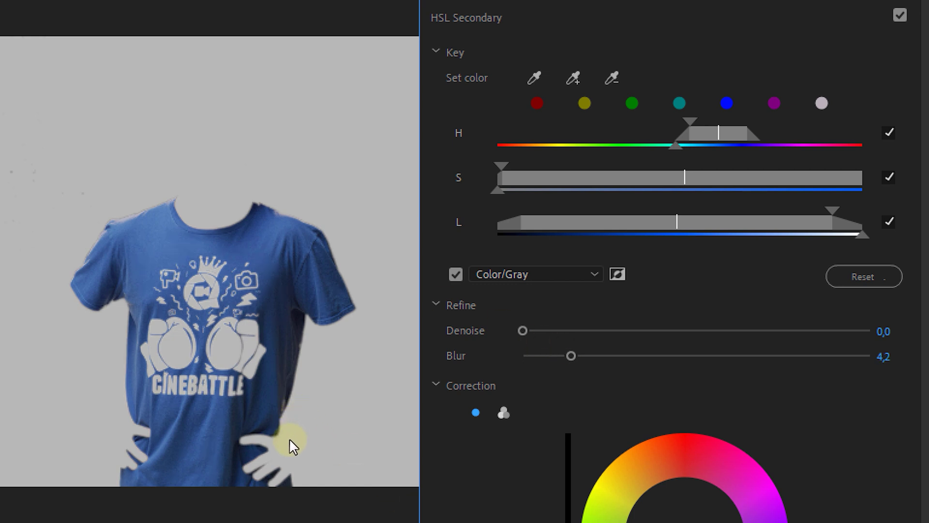
Drag the Correction colour wheel toward purple so the blue shirt turns purple.
scroll(529, 242, "down", 6)
left_click_drag(664, 244, 532, 30)
left_click_drag(668, 223, 770, 191)
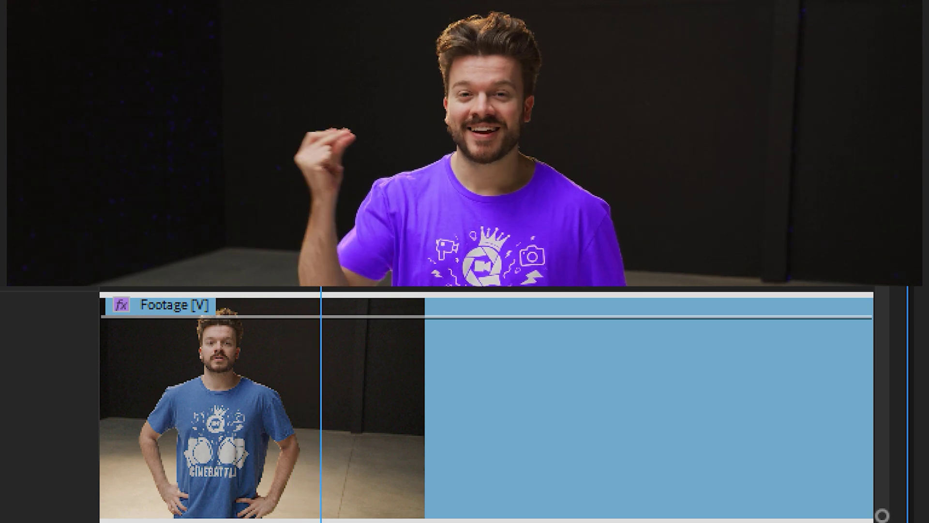
Cut the Footage clip into three pieces with a short middle clip, and expand the last clip's HSL Secondary.
left_click(329, 335)
key("c")
left_click(331, 338)
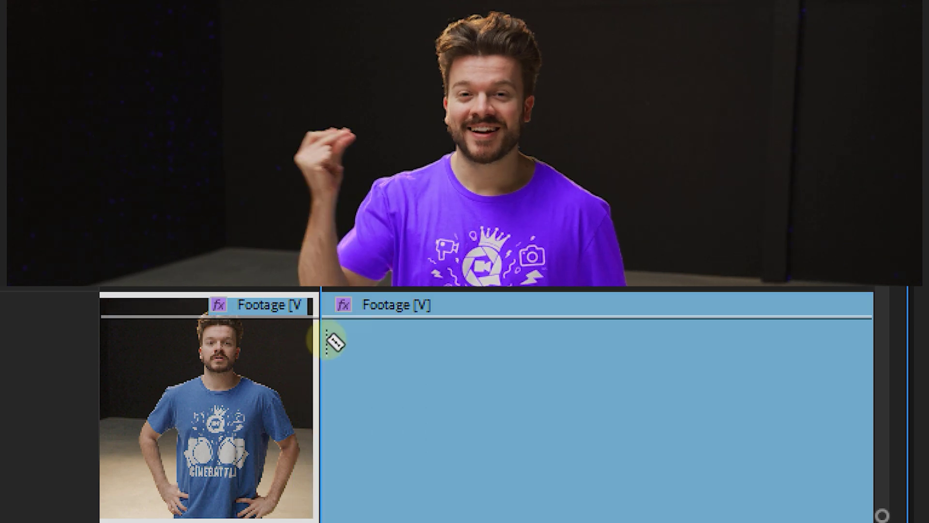
left_click(399, 388)
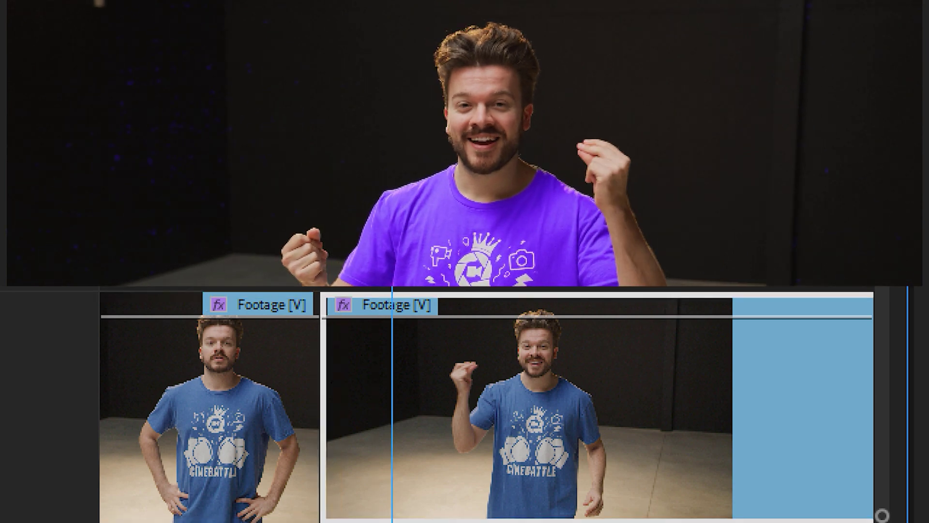
key("ctrl+k")
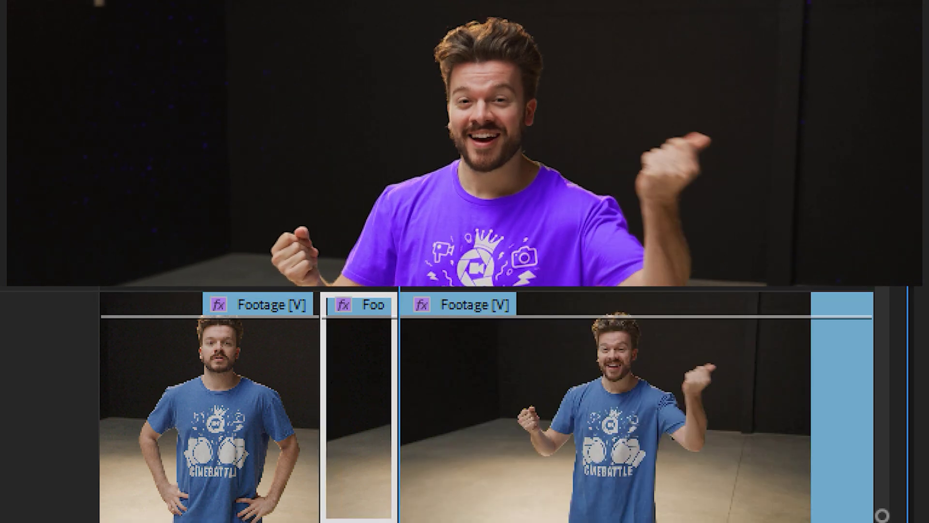
left_click(605, 412)
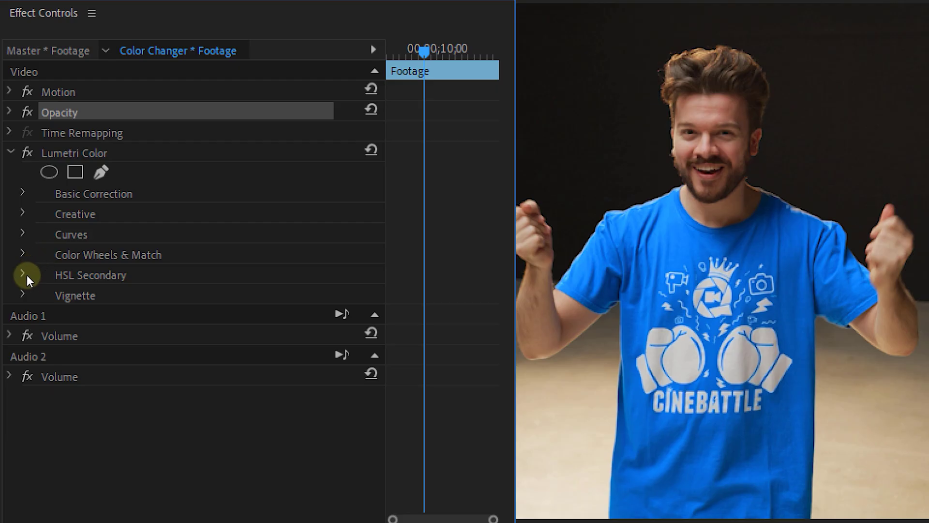
left_click(23, 274)
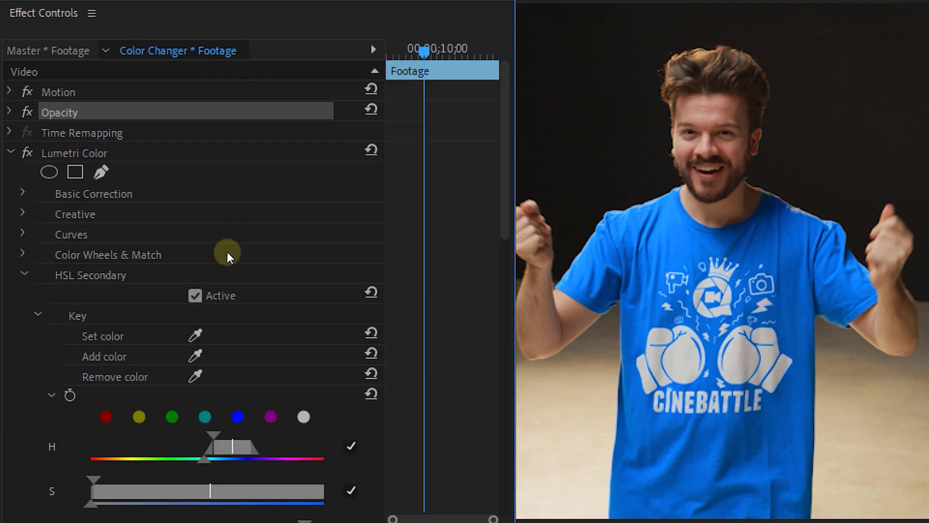
Keyframe the last clip's Correction colour, setting a different shirt colour at about 10;00.
left_click_drag(503, 171, 470, 393)
left_click(69, 187)
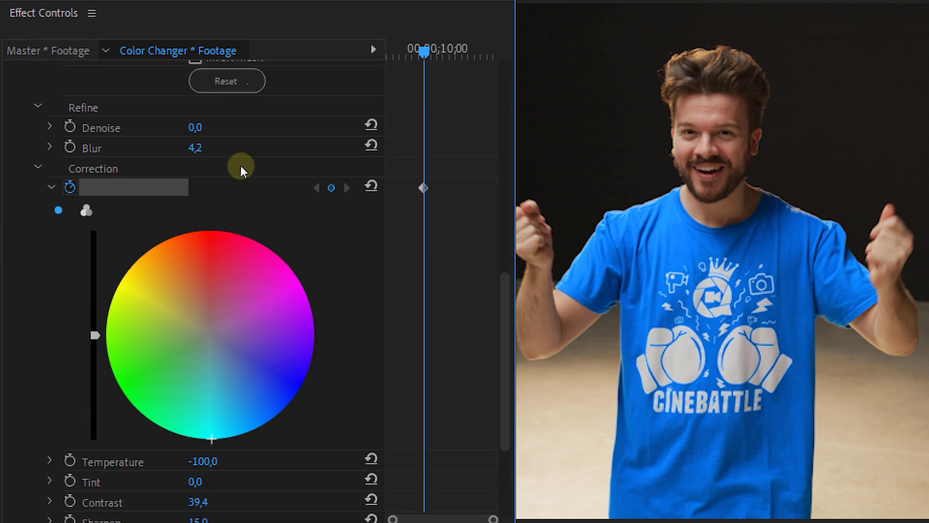
left_click_drag(431, 51, 457, 58)
left_click_drag(211, 334, 187, 254)
left_click_drag(459, 44, 418, 25)
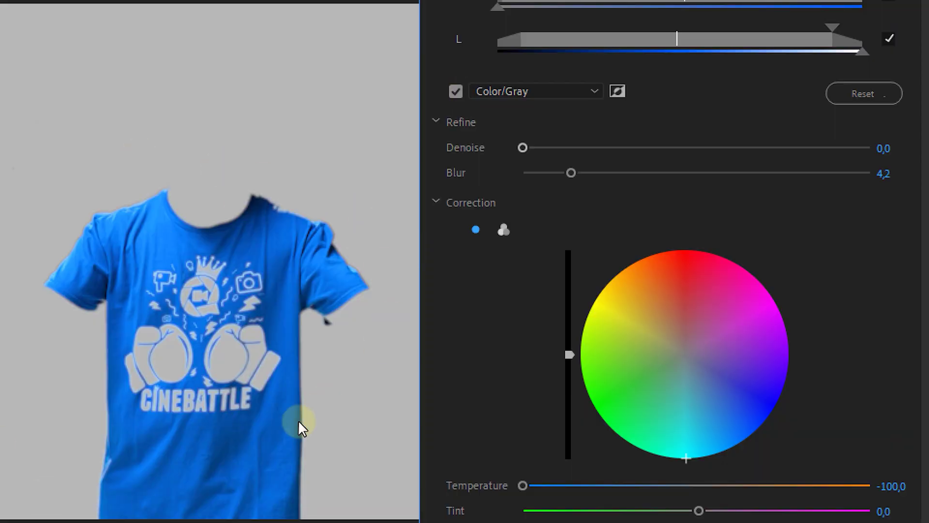
Invert the shirt mask, turn off the Color/Gray preview, then play Skillshare lesson 14, Secondary Corrections.
left_click(618, 91)
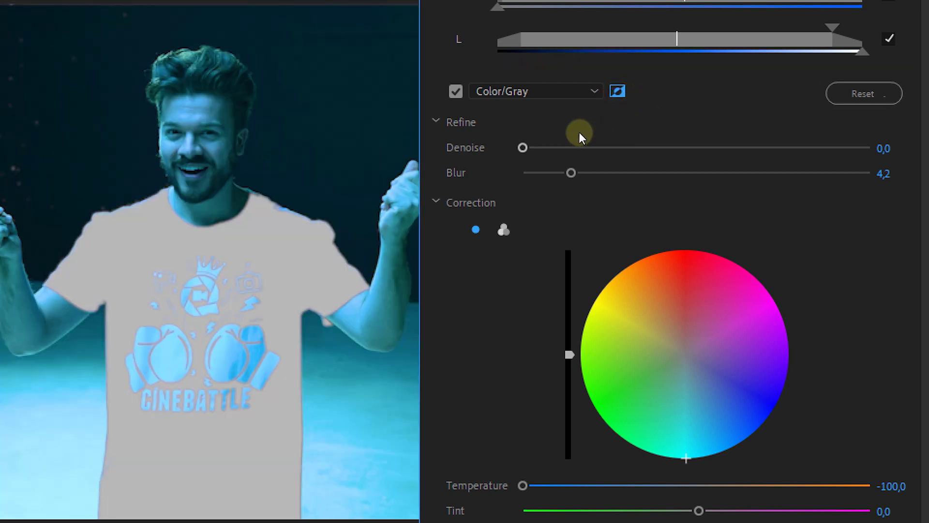
left_click(459, 92)
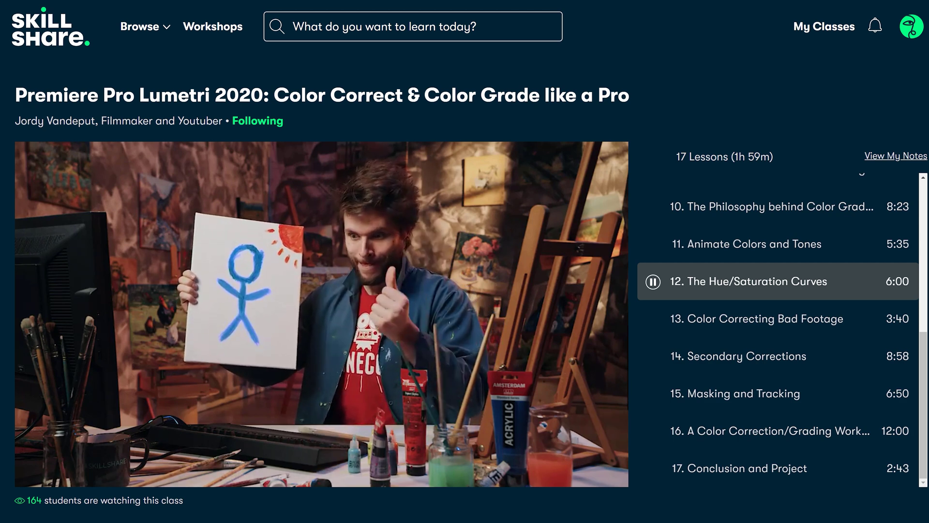
left_click(747, 355)
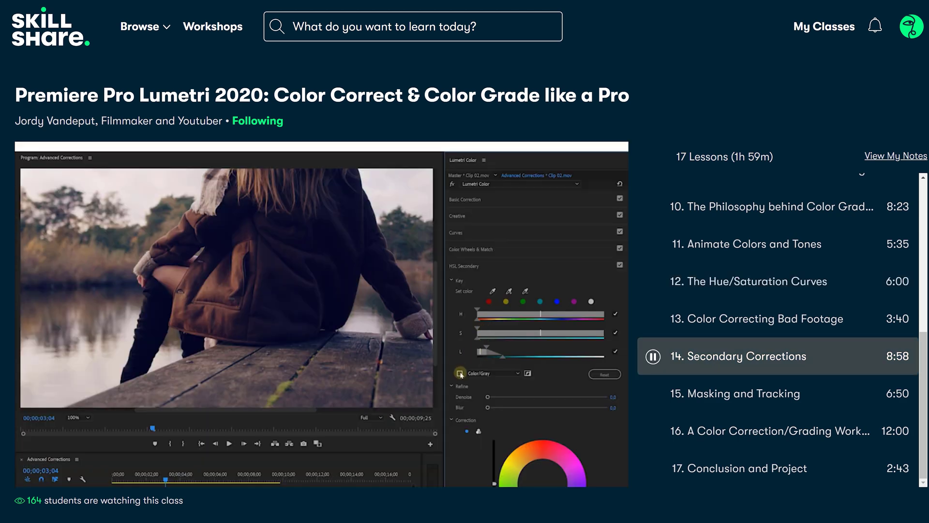